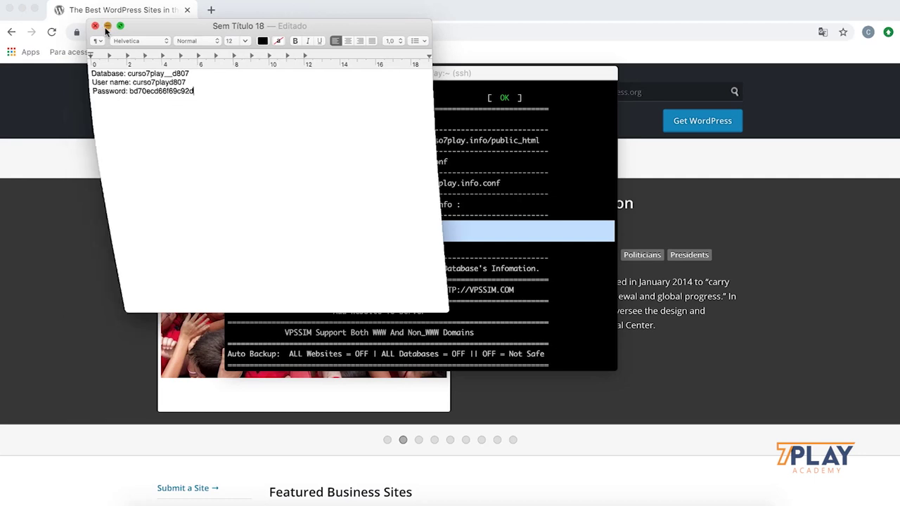
Step: Tuck away the database credentials note and scroll the terminal back to the VPSSIM menu
click(401, 239)
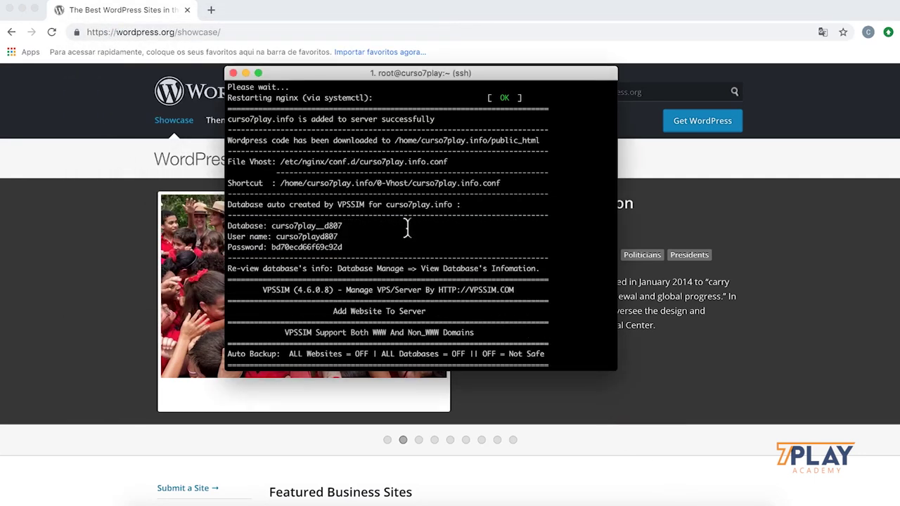
scroll(407, 227, down, 5)
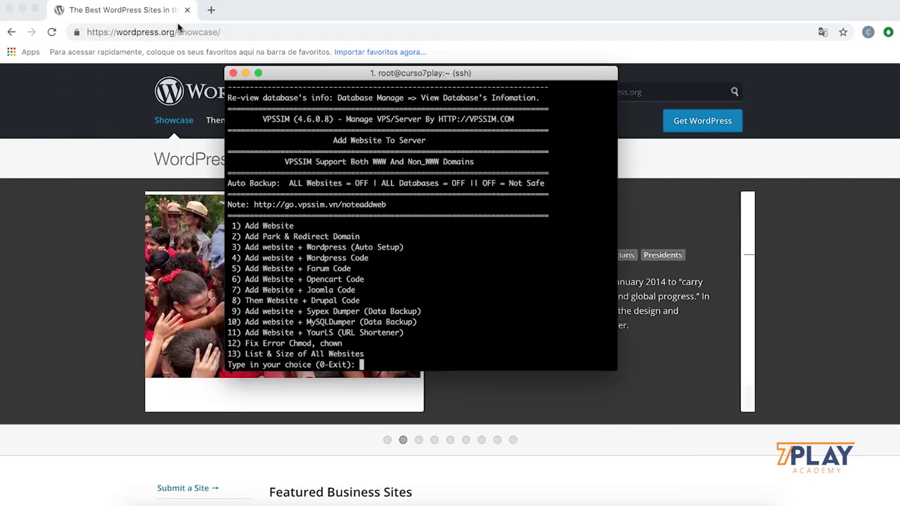
Step: Load curso7play.info in a new Chrome tab to reach the WordPress setup page
click(287, 24)
key(super+t)
text(curso7pla)
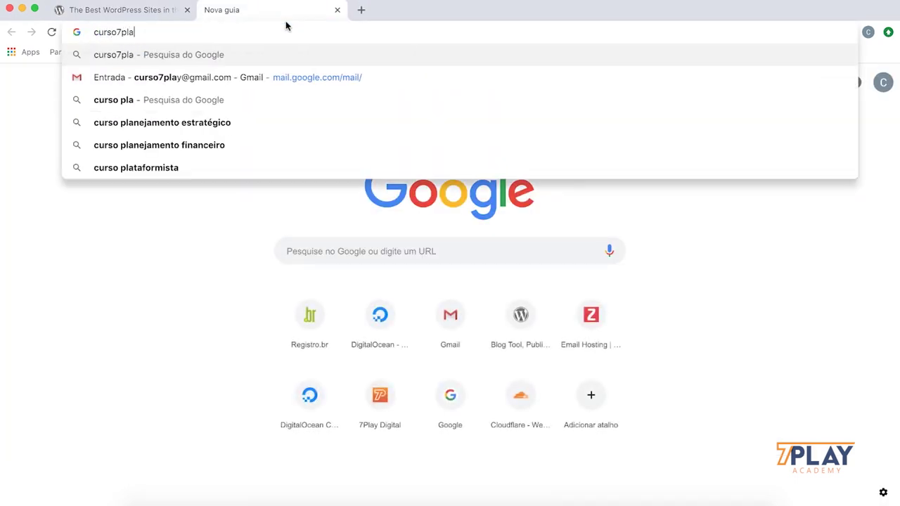
key(BackSpace)
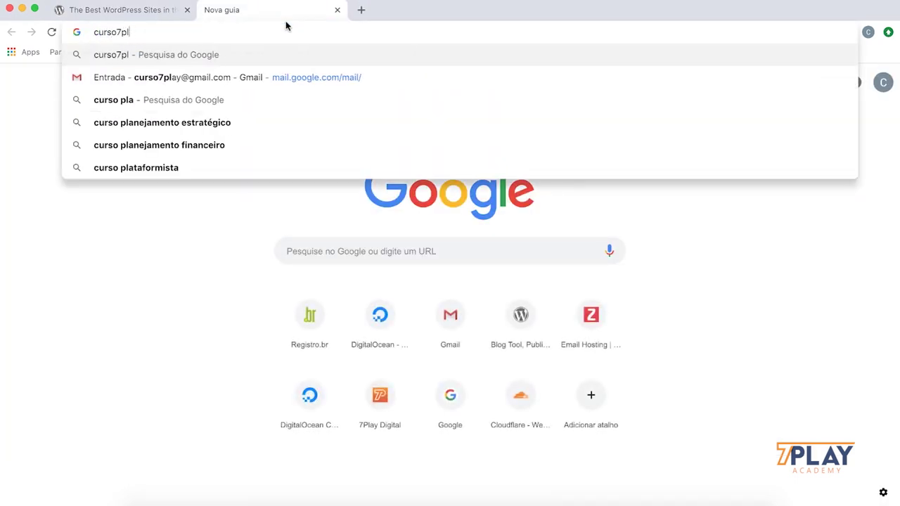
text(ay.info)
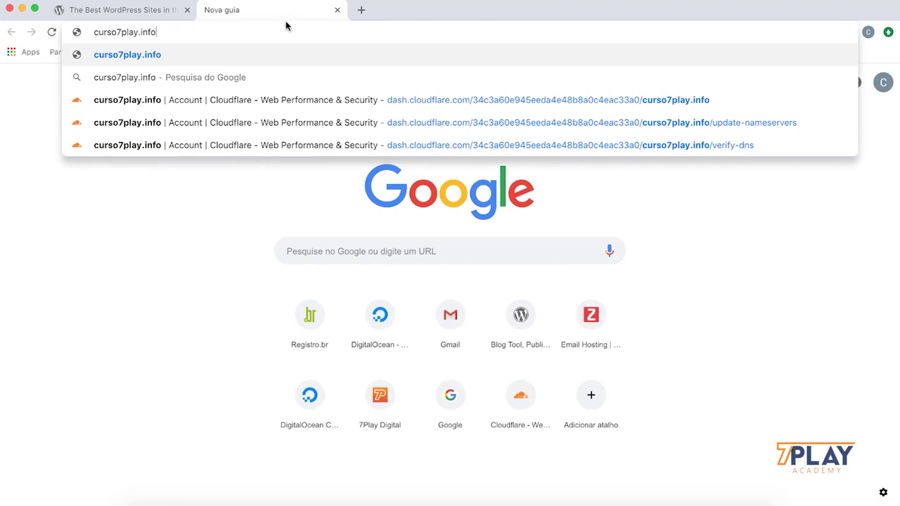
key(Return)
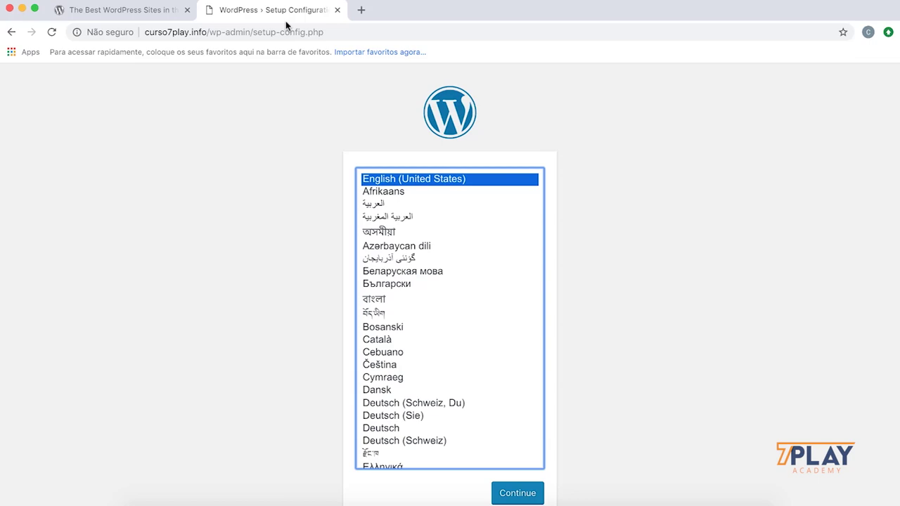
Step: Choose Português do Brasil as the installer language and continue to the database connection form
key(p)
scroll(438, 265, down, 3)
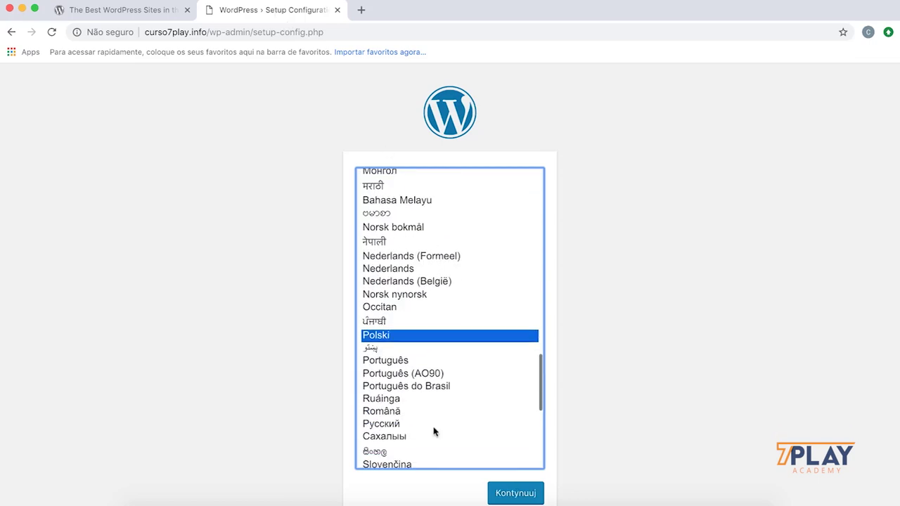
click(443, 387)
click(506, 498)
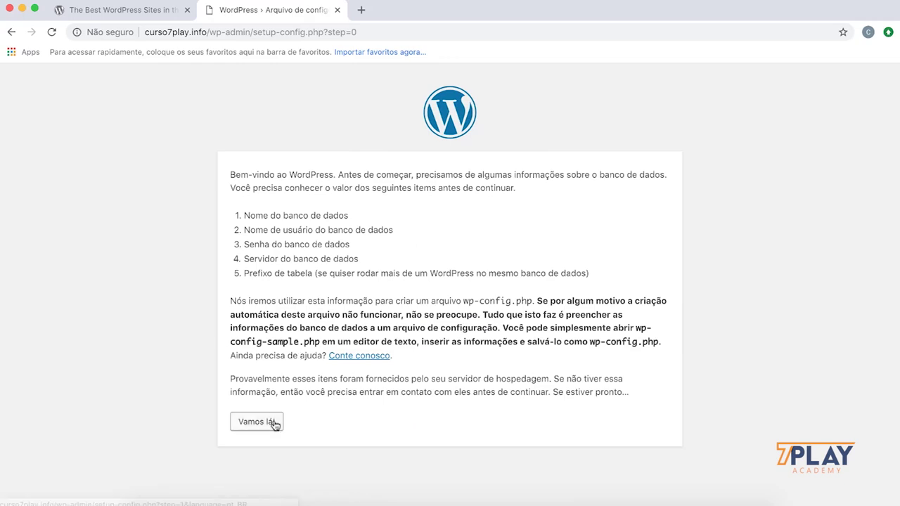
click(267, 424)
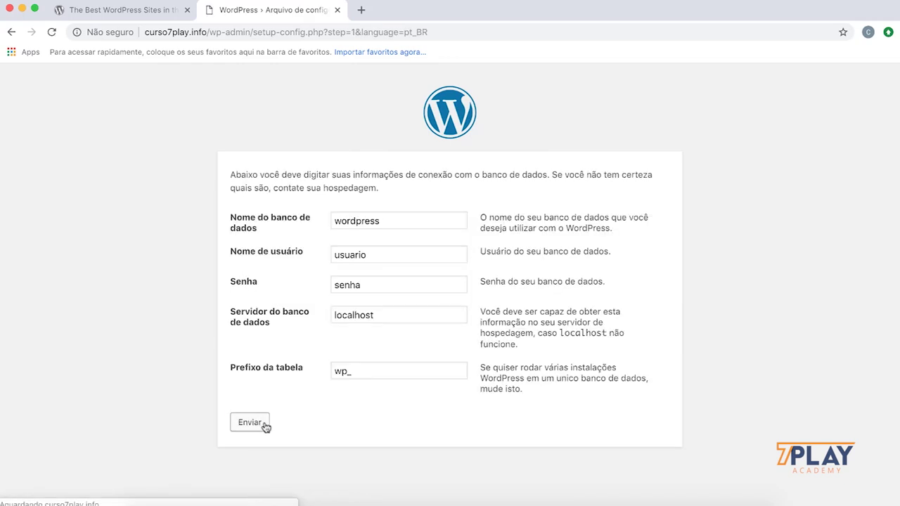
click(394, 220)
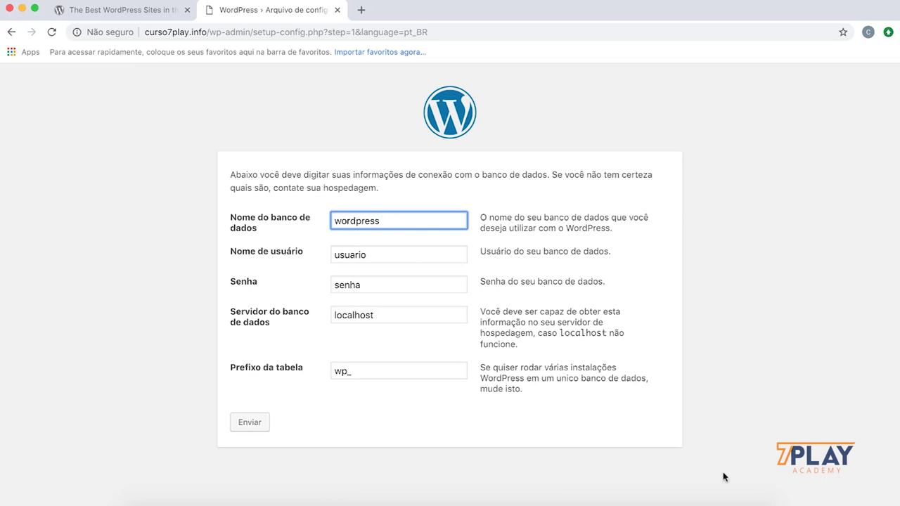
Step: Copy the database name and database user from the TextEdit note into the setup form
click(733, 500)
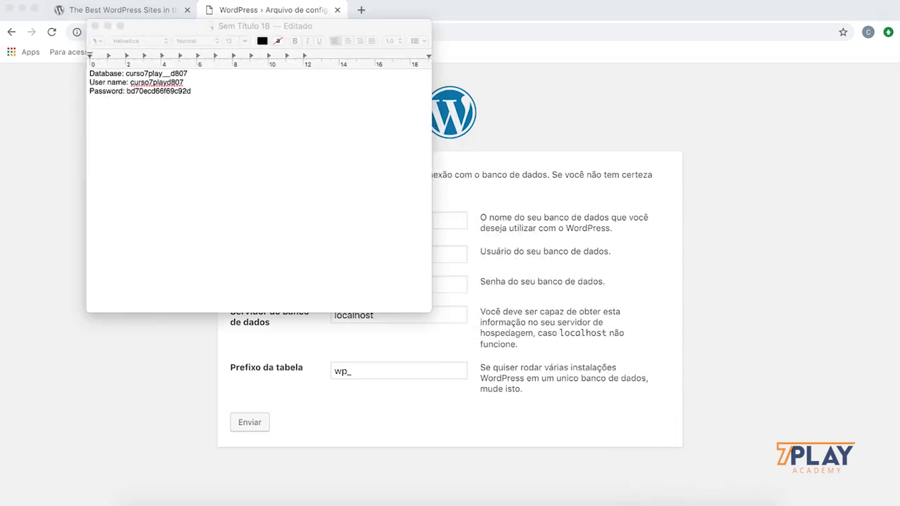
drag(322, 26, 744, 93)
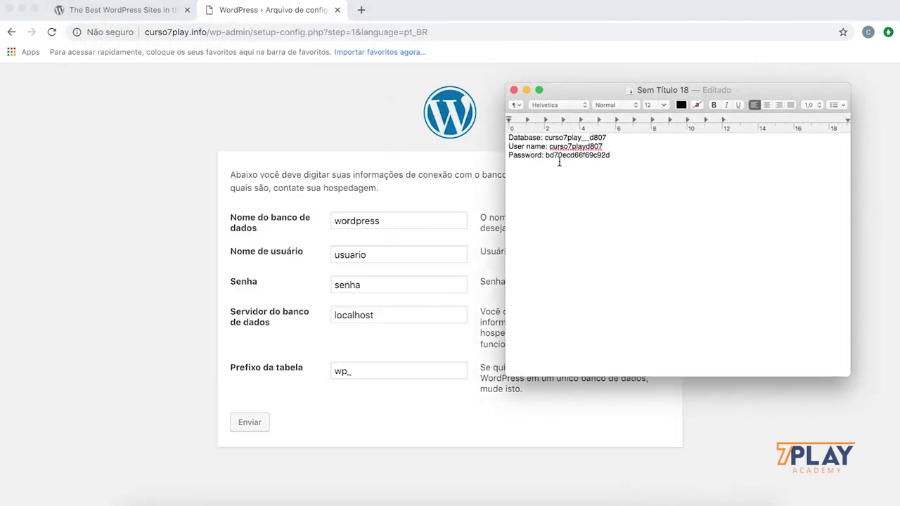
drag(545, 138, 601, 138)
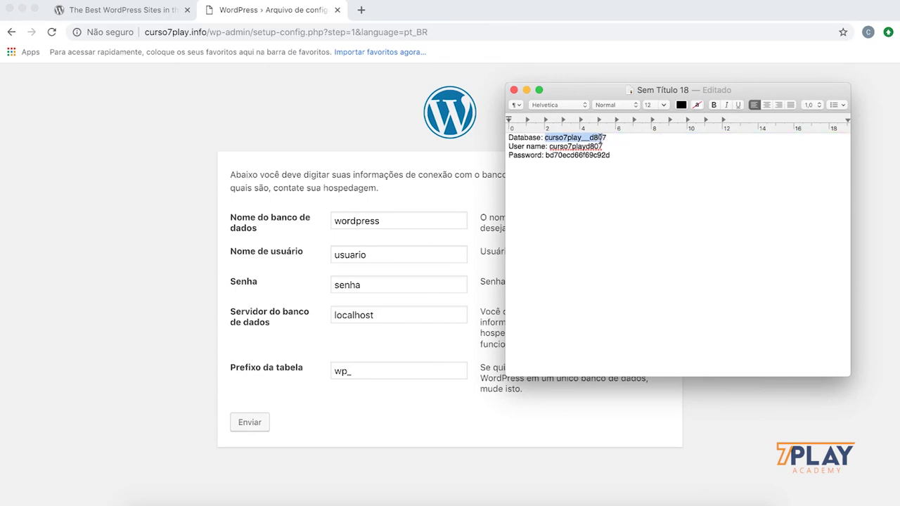
click(455, 224)
double_click(456, 223)
text(curso7play__d807)
key(super+Tab)
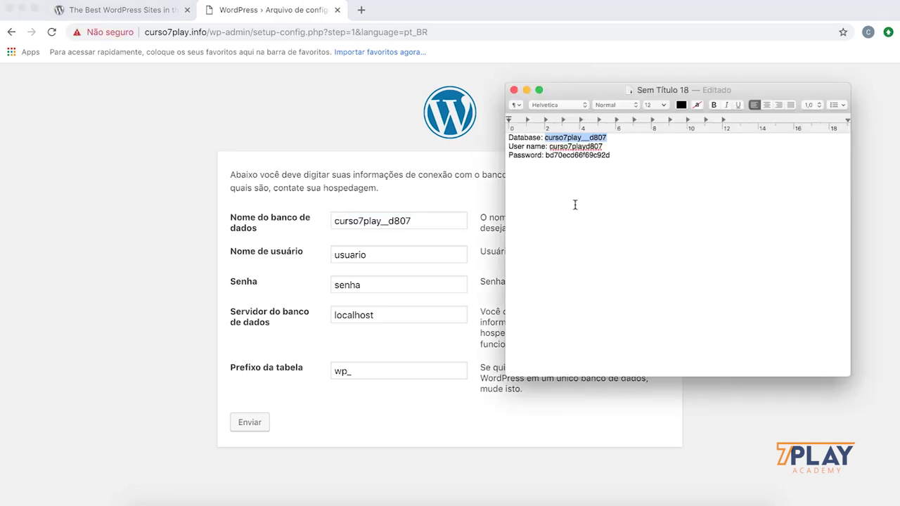
drag(549, 147, 603, 147)
key(super+c)
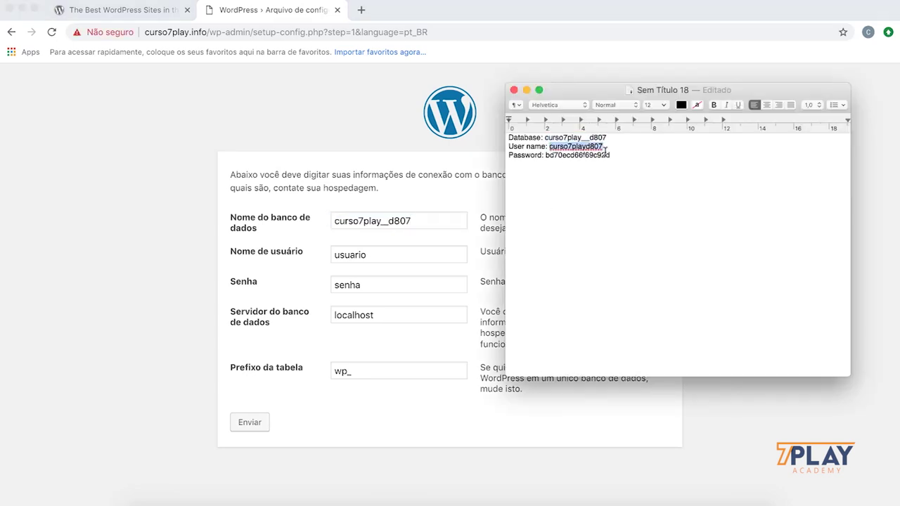
key(super+Tab)
key(Tab)
key(super+v)
Step: Paste in the database password, change the table prefix to cp_, and submit the form
key(super+Tab)
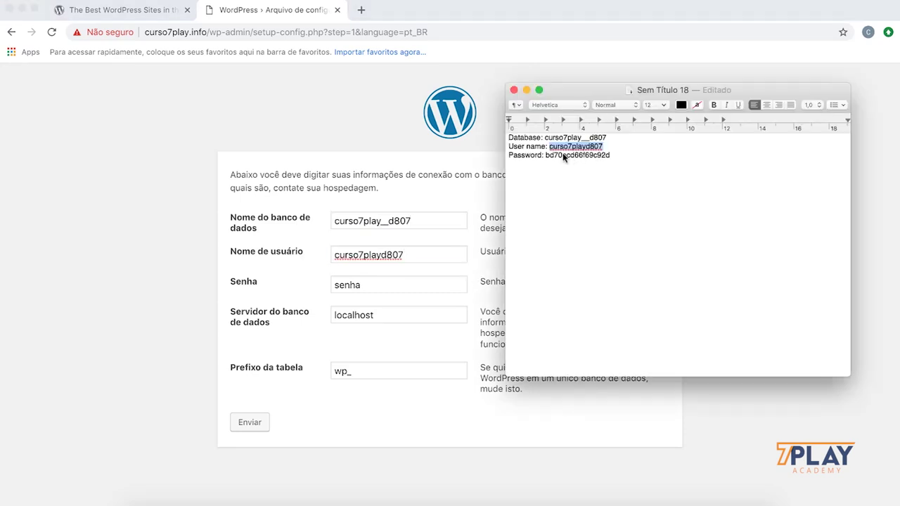
drag(546, 154, 609, 156)
key(super+c)
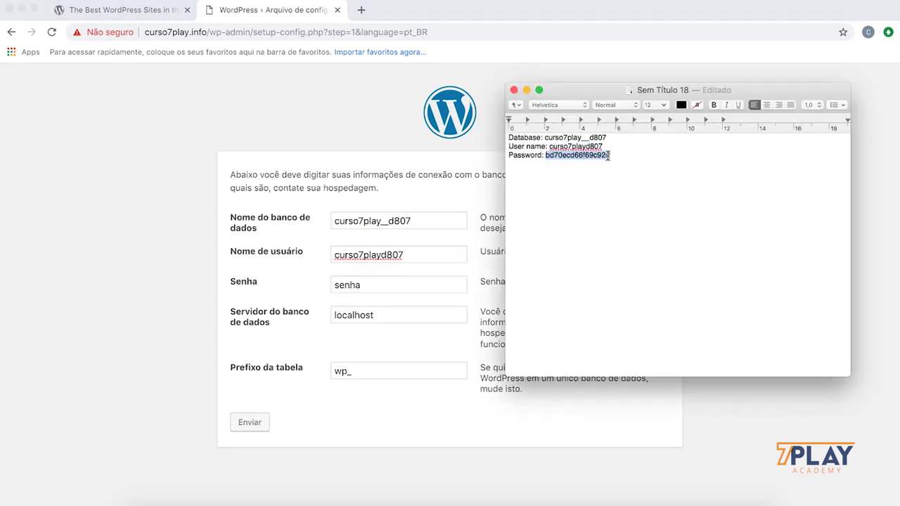
key(super+Tab)
click(363, 285)
key(super+v)
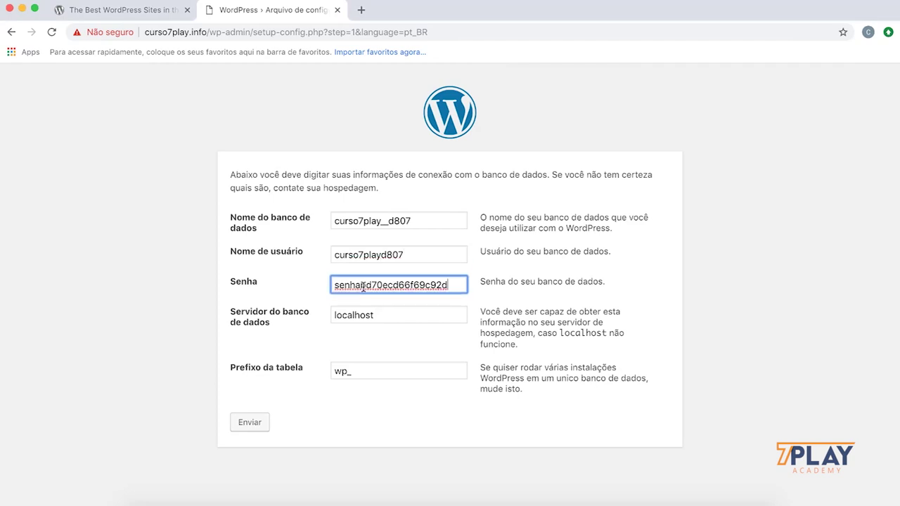
key(super+a)
key(super+v)
click(383, 315)
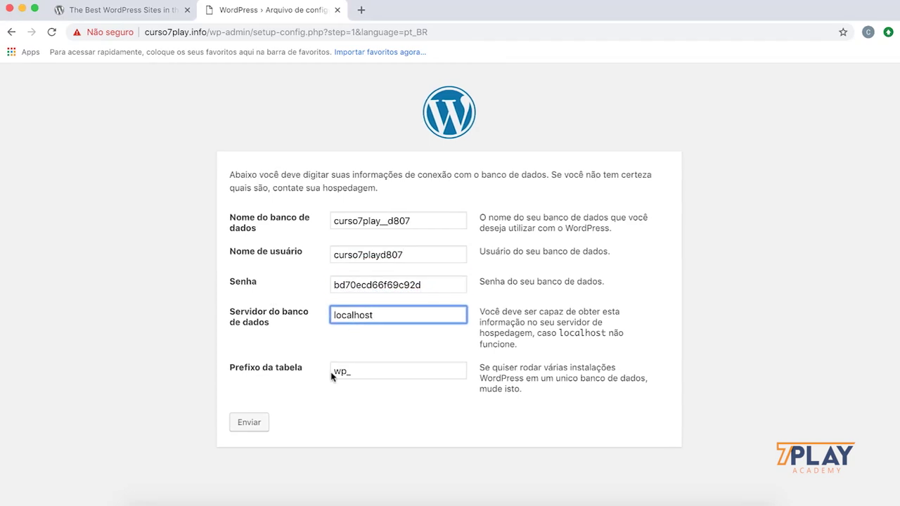
mouse_move(347, 374)
mouse_down()
mouse_move(310, 372)
mouse_move(338, 366)
mouse_up()
text(c)
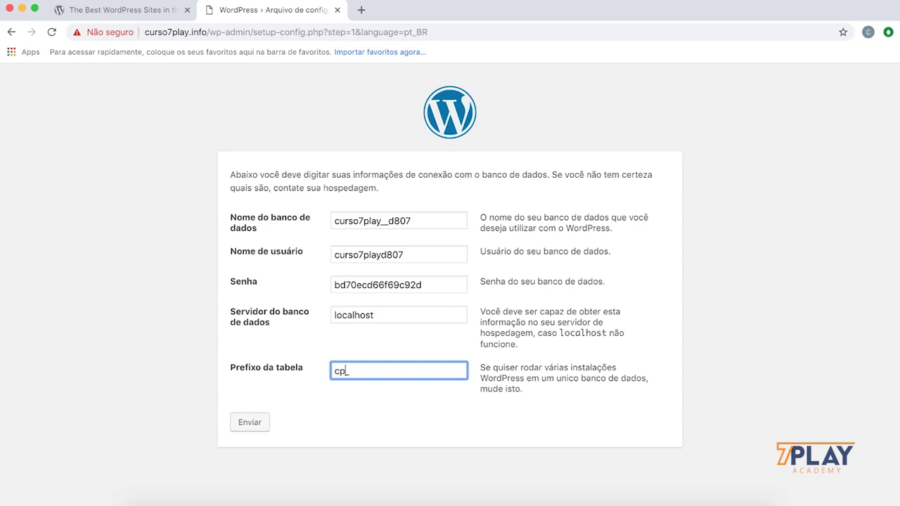
click(260, 422)
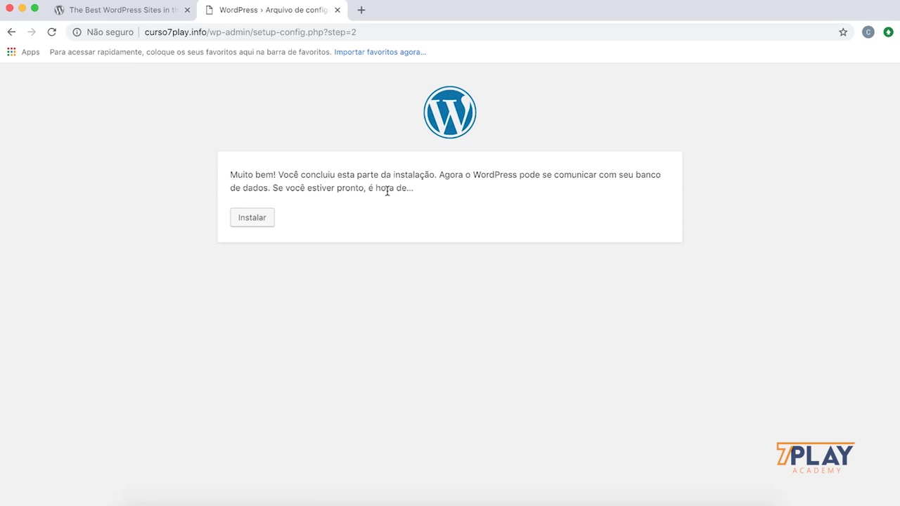
Step: Start the install and enter site title 'Curso 7play' and admin username curso7play
click(253, 221)
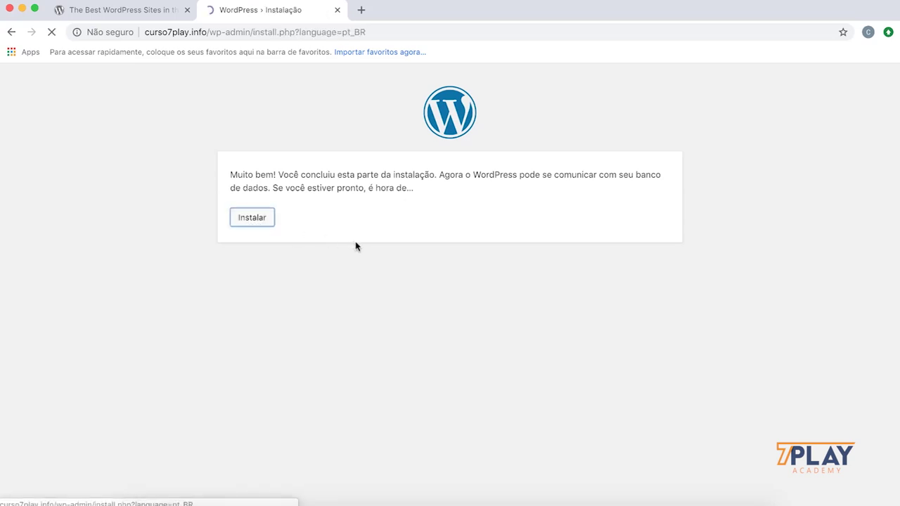
scroll(357, 241, down, 2)
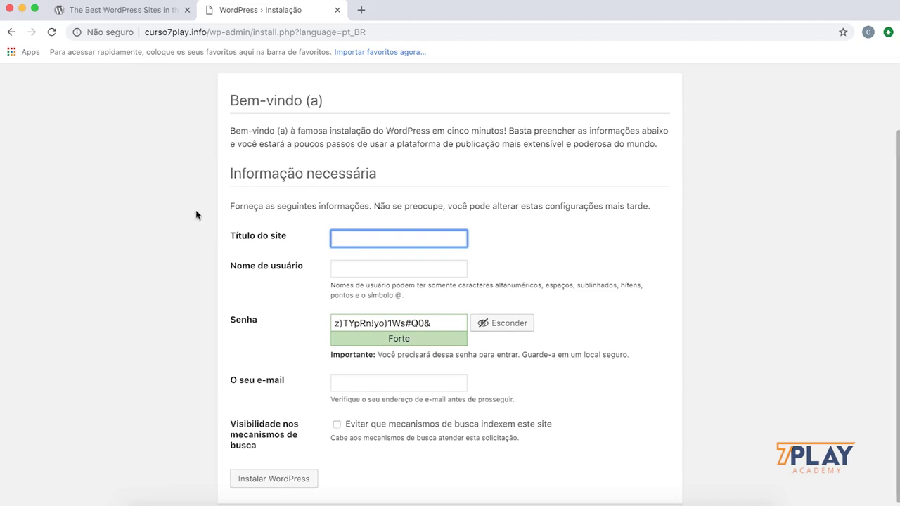
text(Curso 7play)
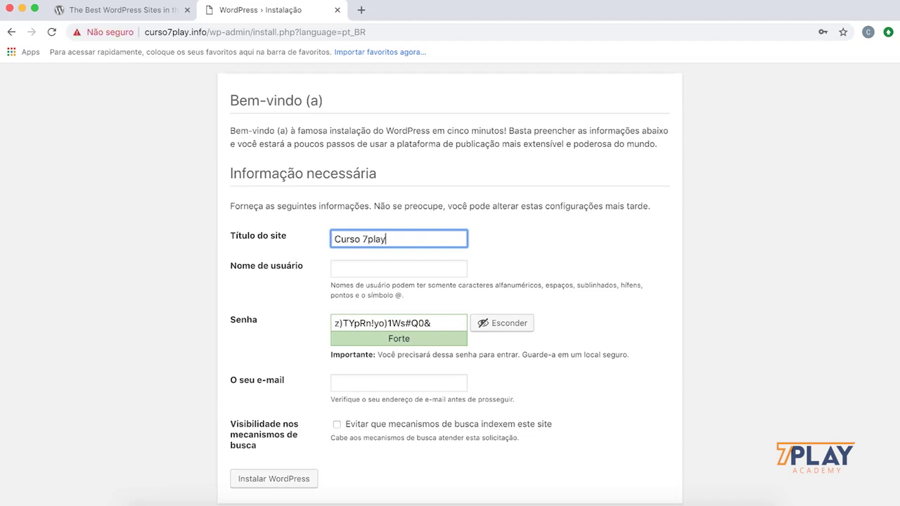
click(399, 268)
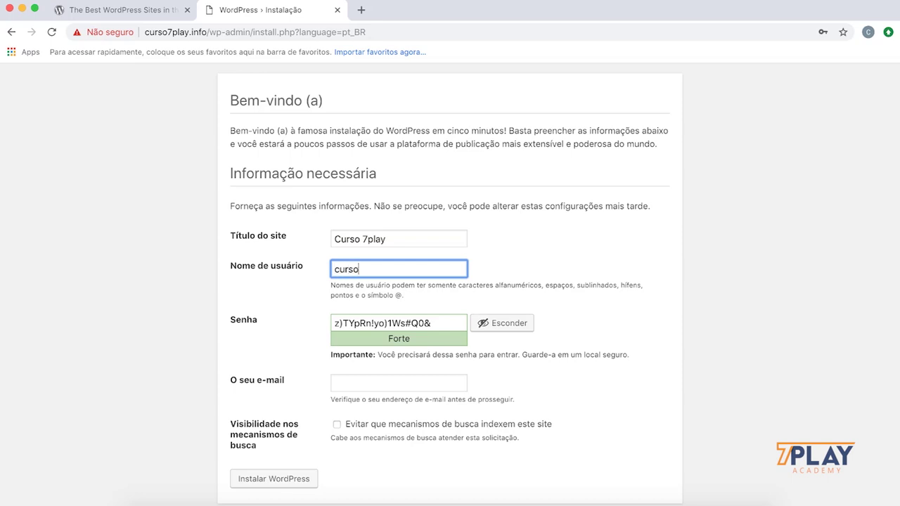
key(Tab)
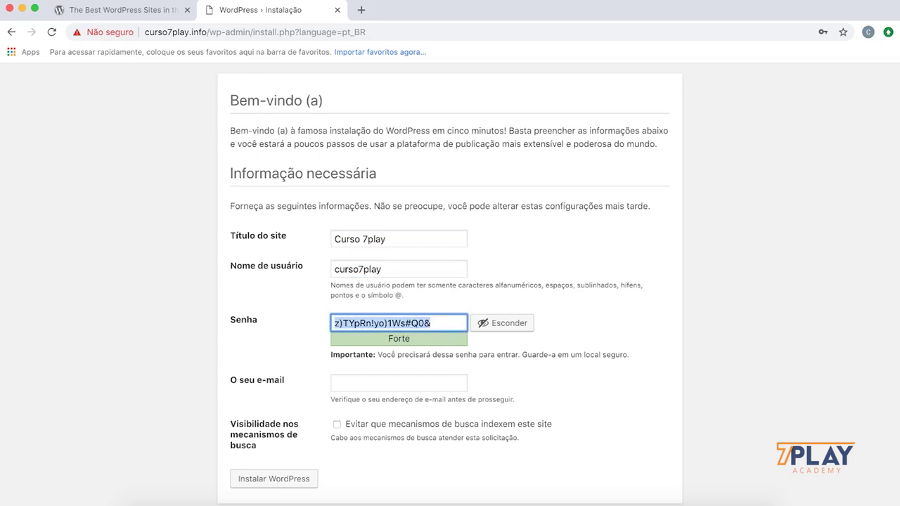
Step: Replace the generated password with a weak one, confirm its use, and enter the admin e-mail address
click(492, 324)
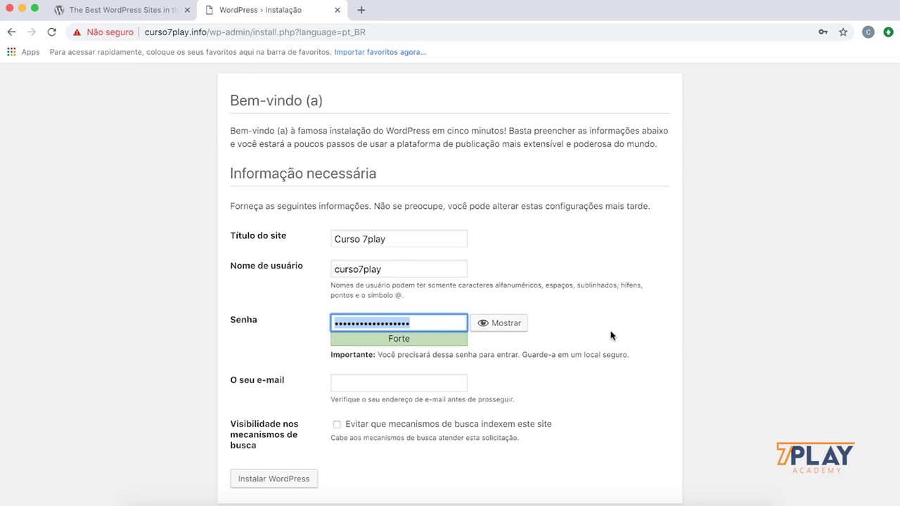
text(12345)
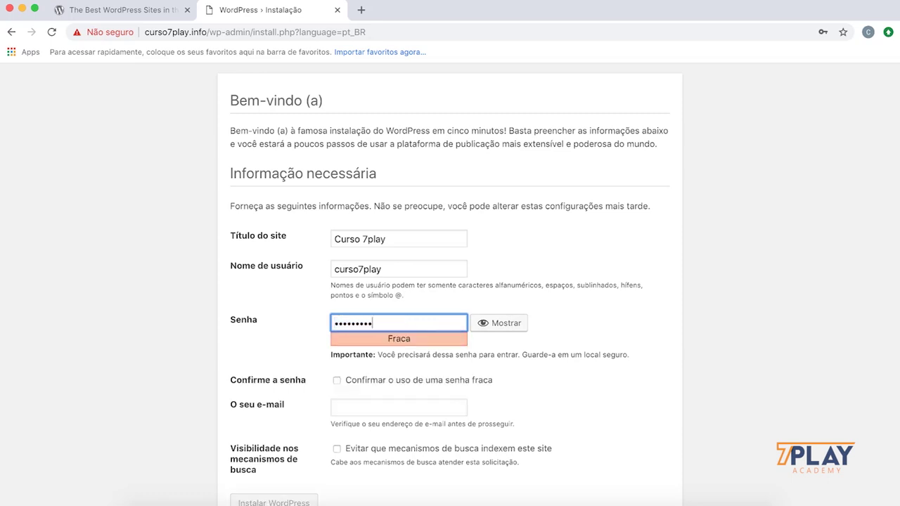
scroll(610, 336, down, 1)
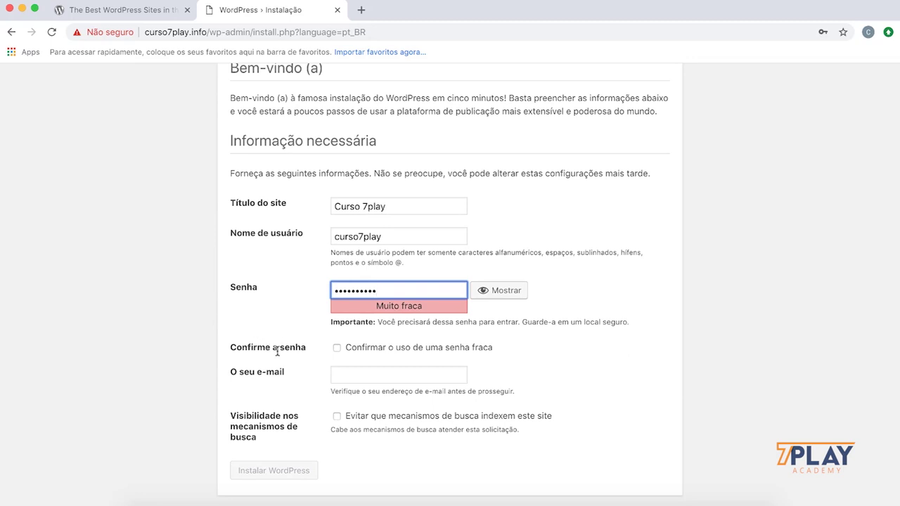
click(358, 350)
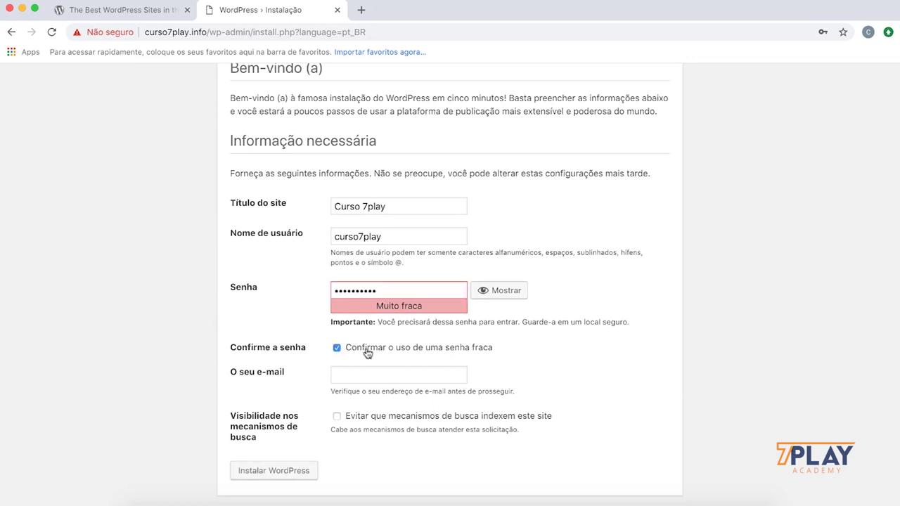
click(370, 378)
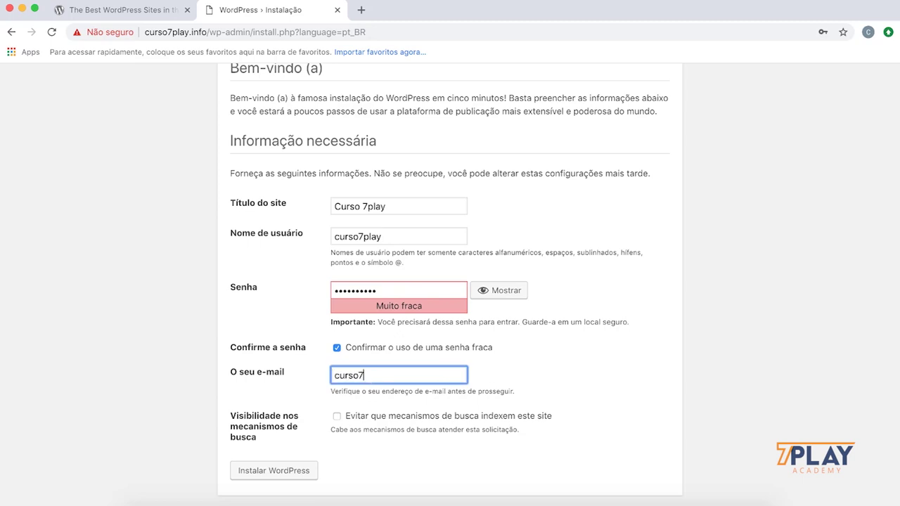
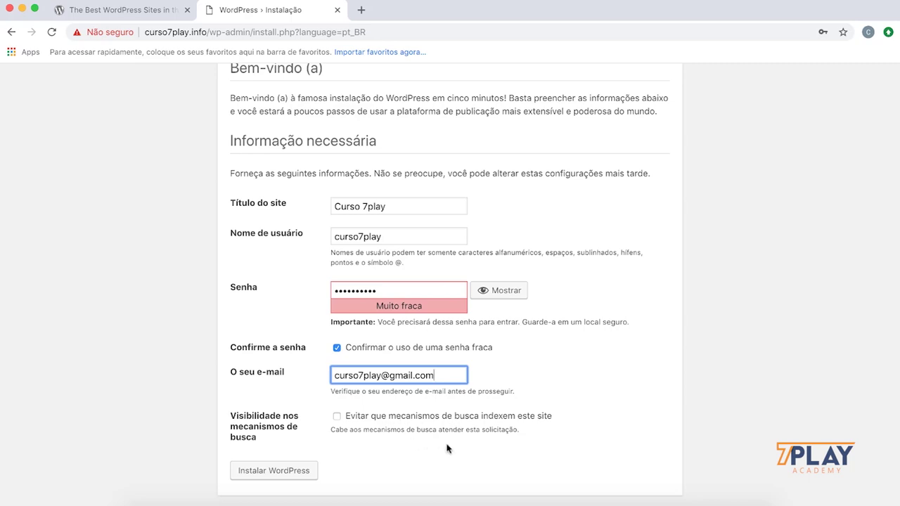
click(483, 456)
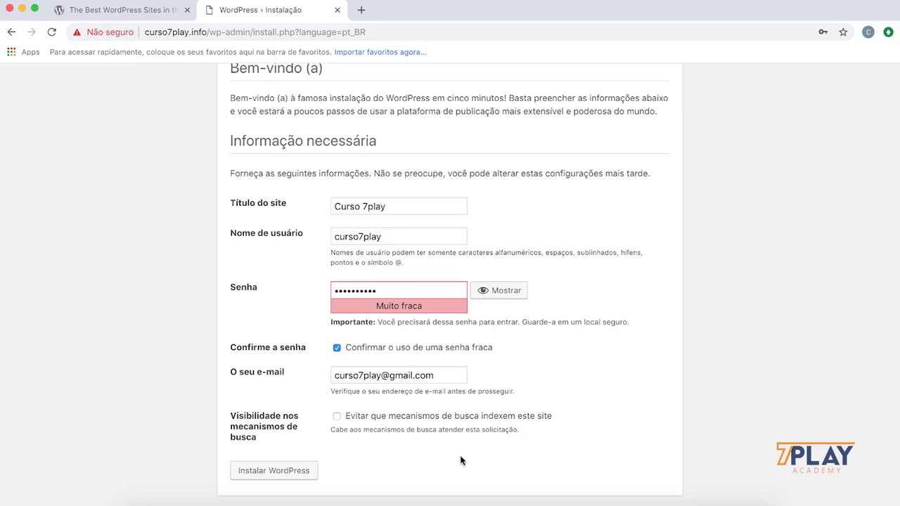
Step: Install WordPress, dismiss Chrome's translation and password prompts, and go to the login page
click(286, 478)
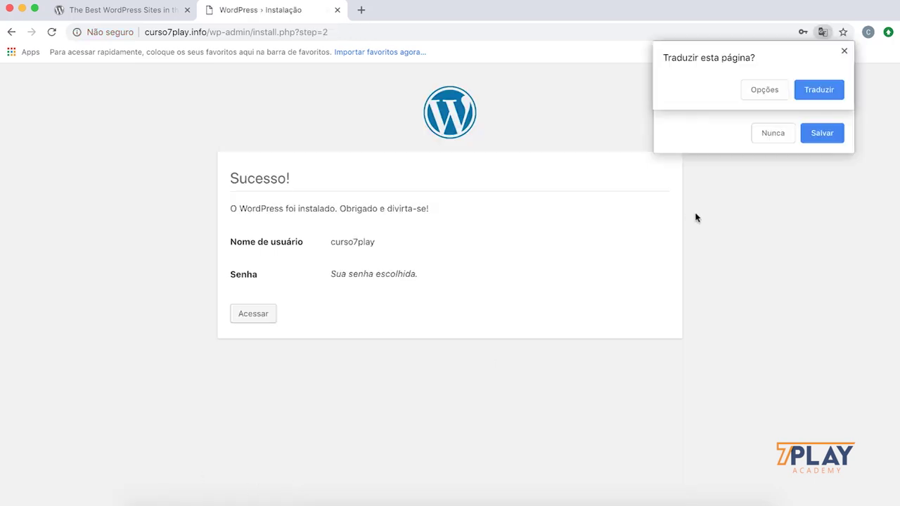
click(844, 51)
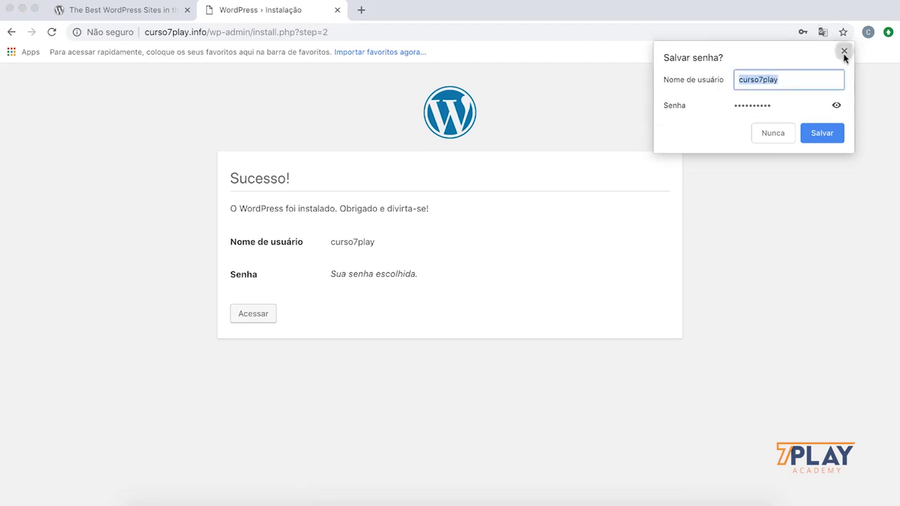
click(844, 58)
click(246, 314)
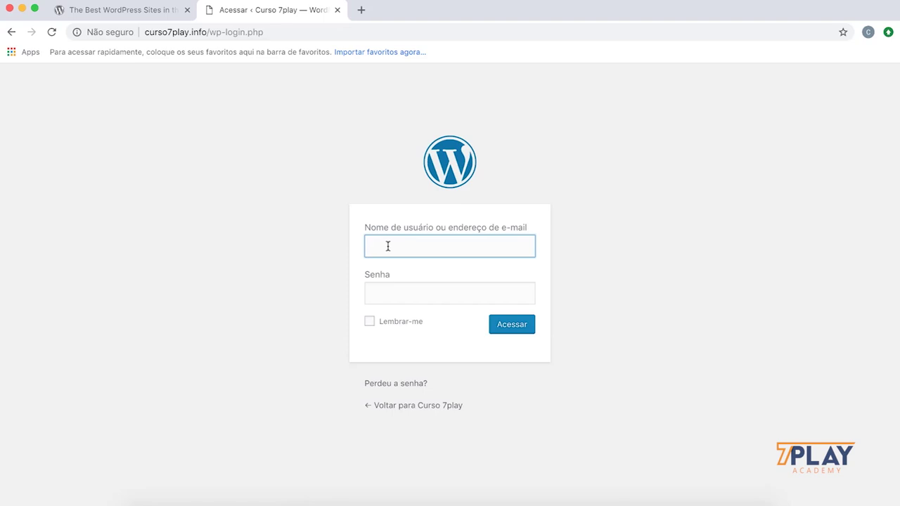
Step: Log in as curso7play with the admin password and decline saving it in Chrome
text(curso7play)
key(Tab)
text(••••••••••)
key(Return)
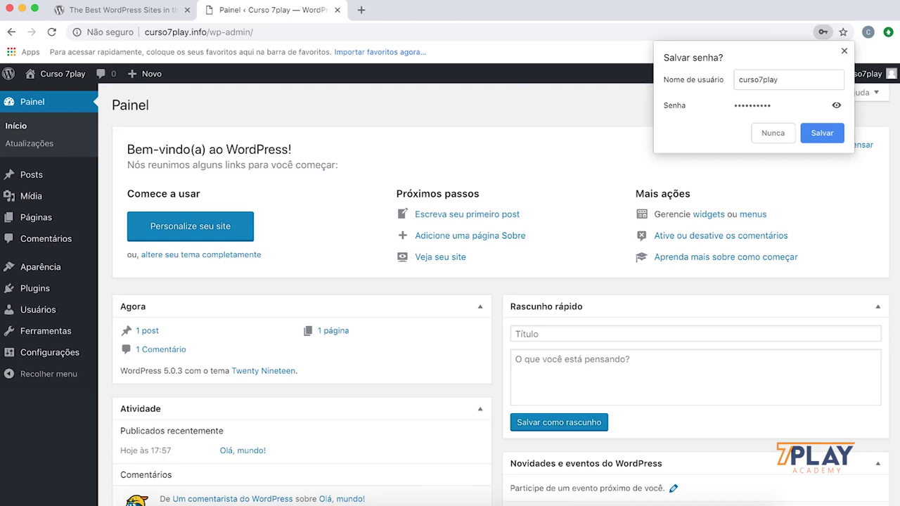
click(761, 136)
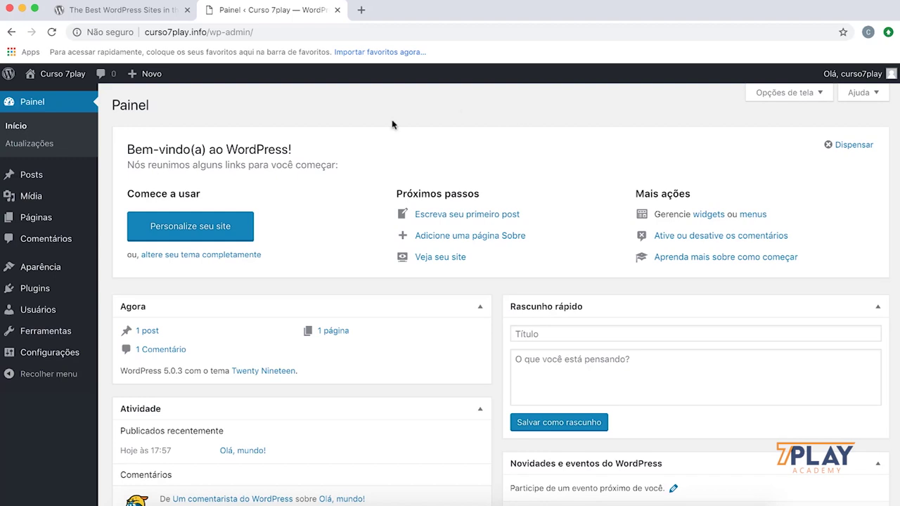
Step: Open Todos os posts, view the Olá, mundo! post in a new tab, then close that tab
scroll(21, 175, down, 1)
mouse_move(32, 177)
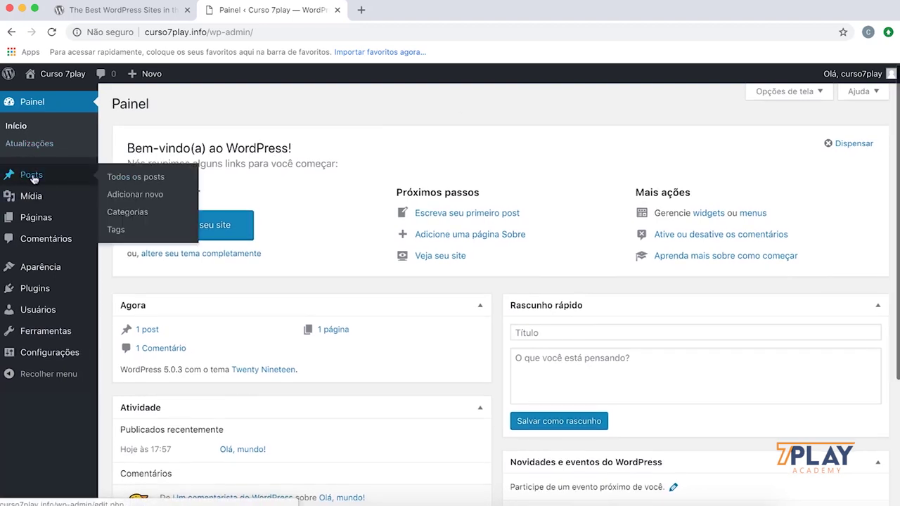
click(154, 184)
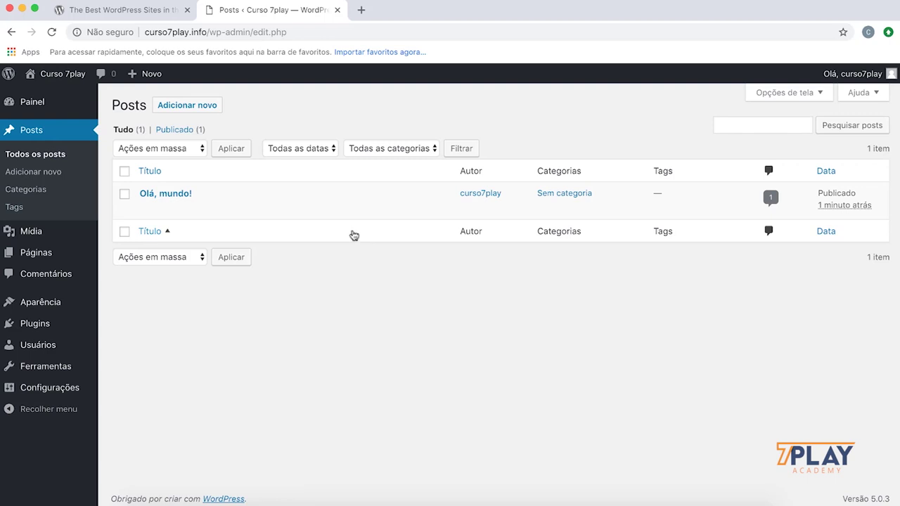
right_click(306, 208)
click(340, 213)
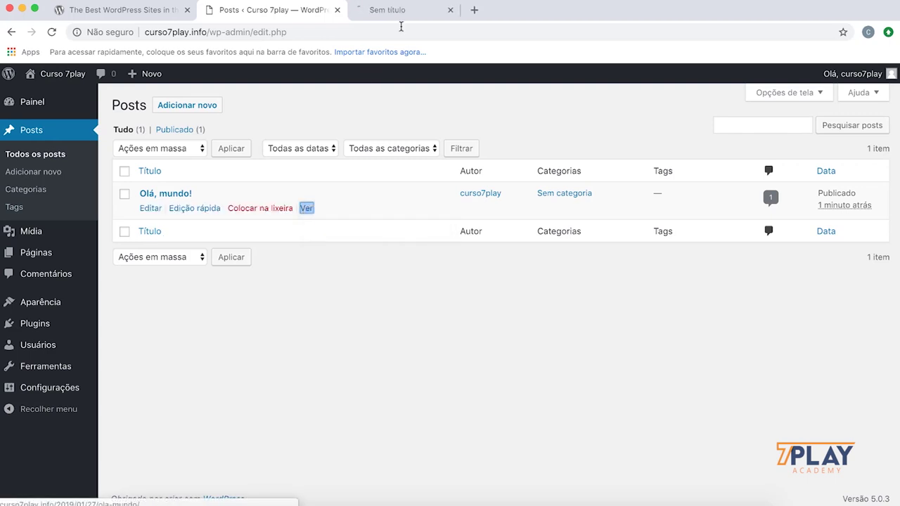
click(404, 13)
scroll(366, 113, down, 4)
drag(127, 224, 322, 225)
scroll(349, 240, down, 10)
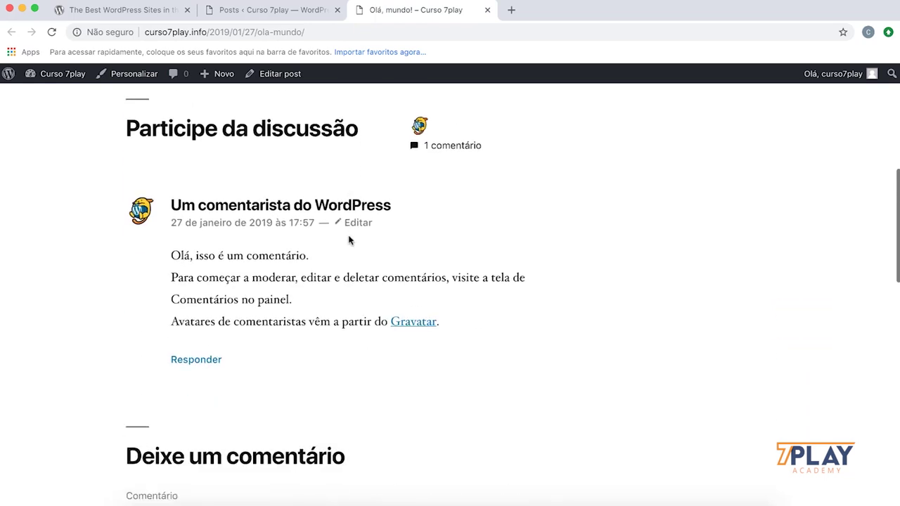
scroll(347, 239, up, 15)
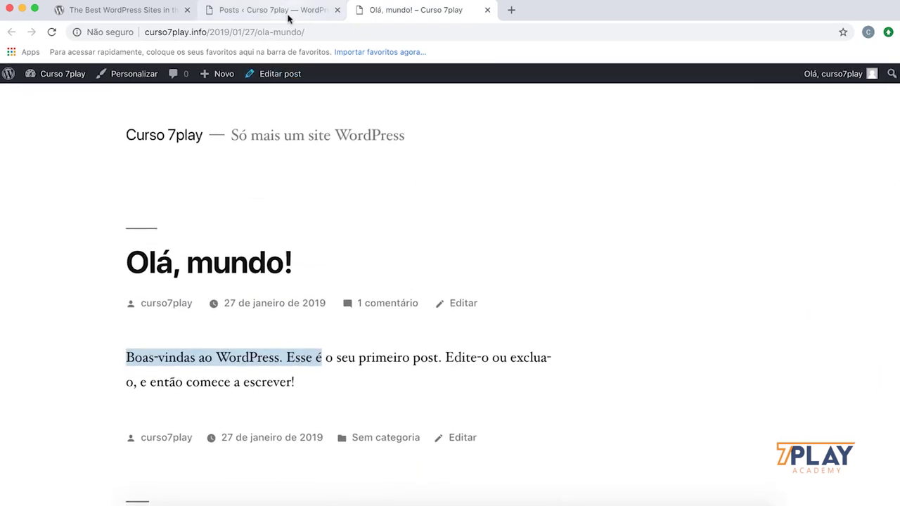
click(288, 19)
click(485, 10)
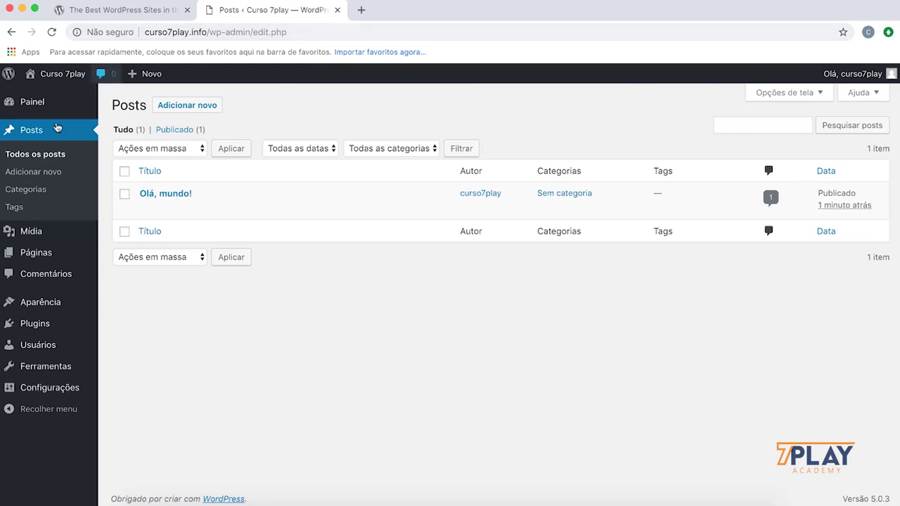
Step: Preview Página de exemplo from the pages list in a new tab, close it, and return to Painel
mouse_move(32, 253)
click(143, 258)
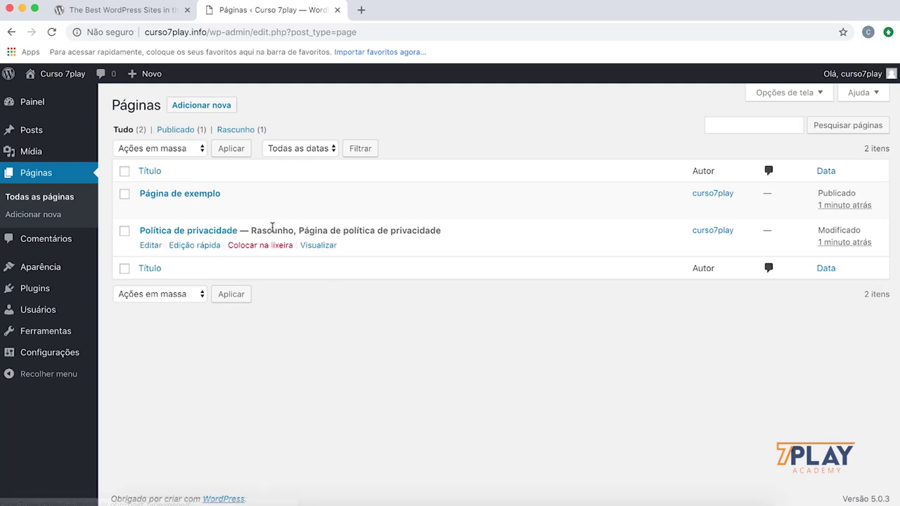
right_click(308, 209)
click(349, 215)
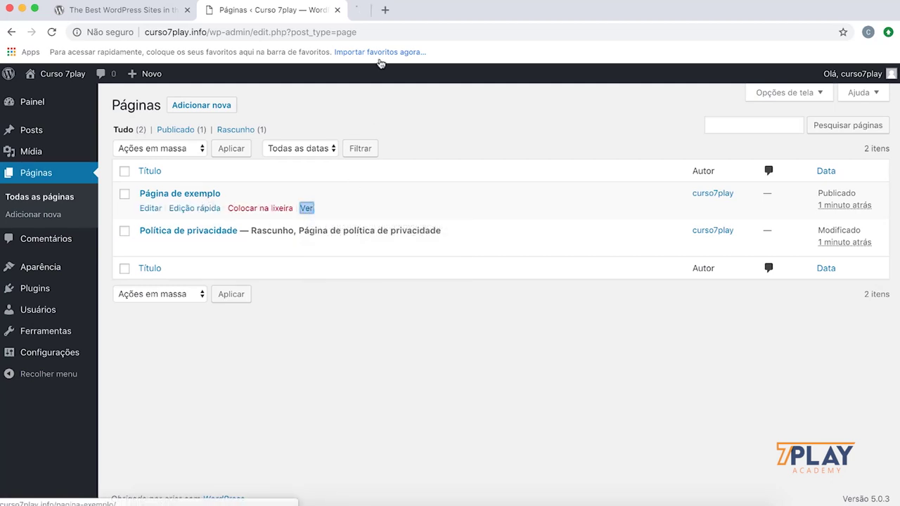
click(410, 13)
scroll(384, 195, down, 5)
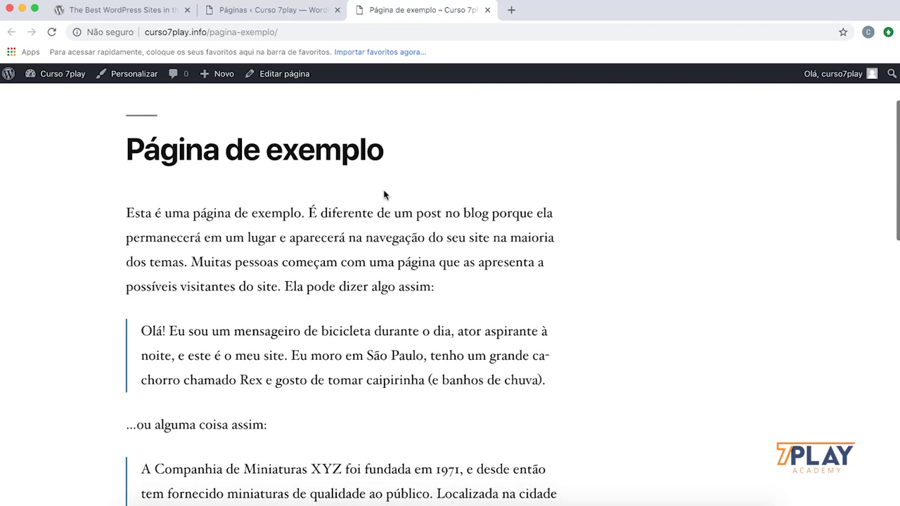
scroll(382, 185, up, 5)
click(299, 9)
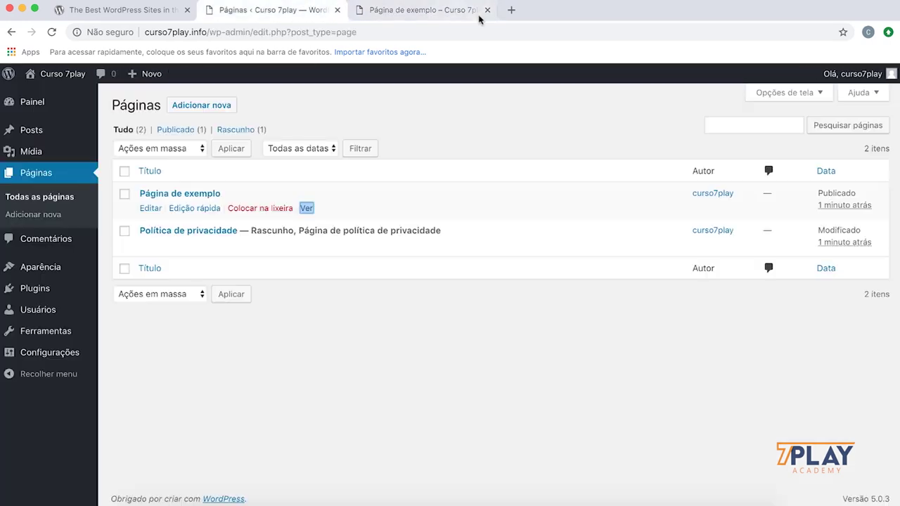
click(487, 9)
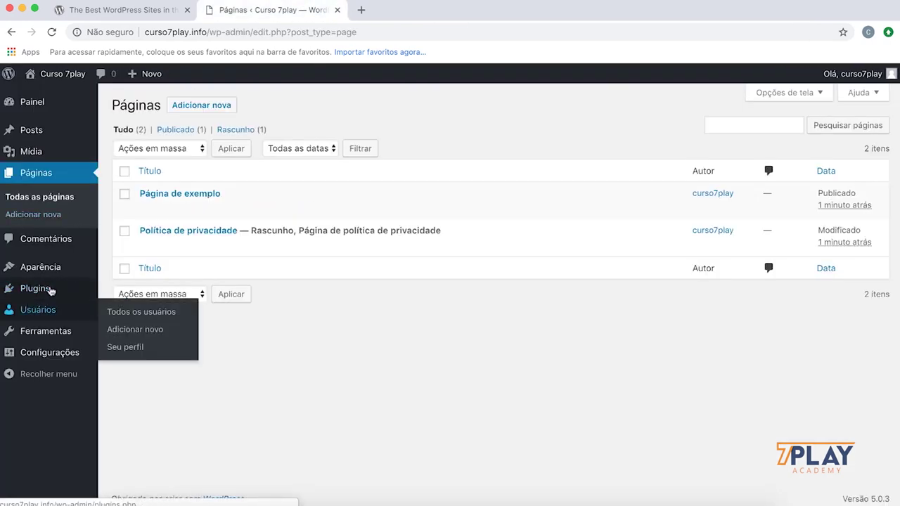
mouse_move(57, 340)
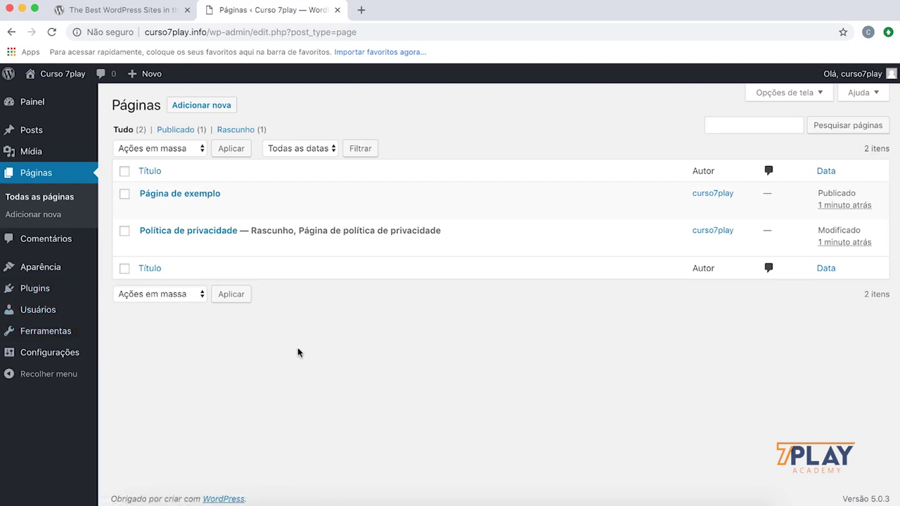
click(34, 103)
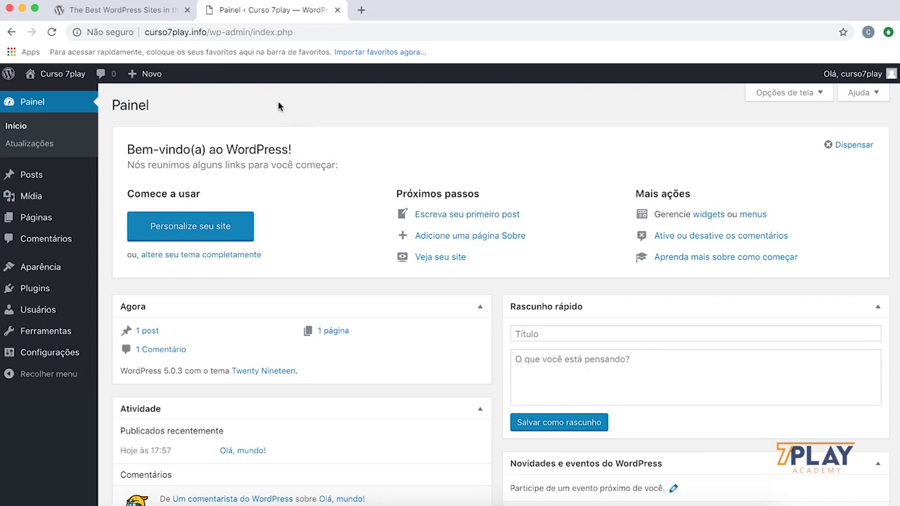
click(118, 14)
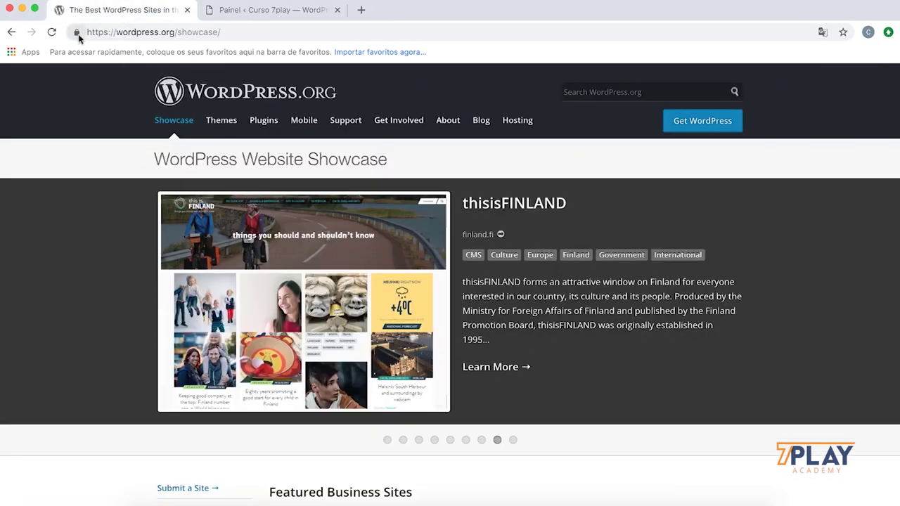
click(76, 32)
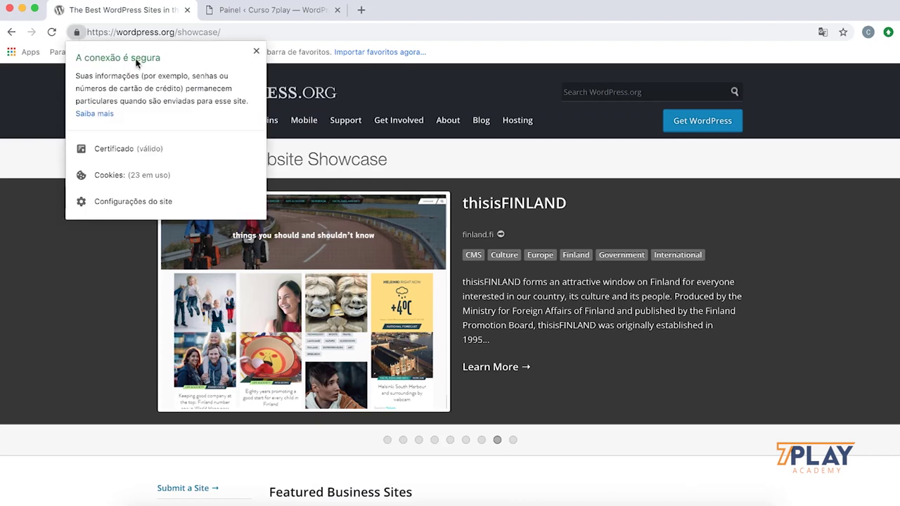
click(279, 11)
click(88, 35)
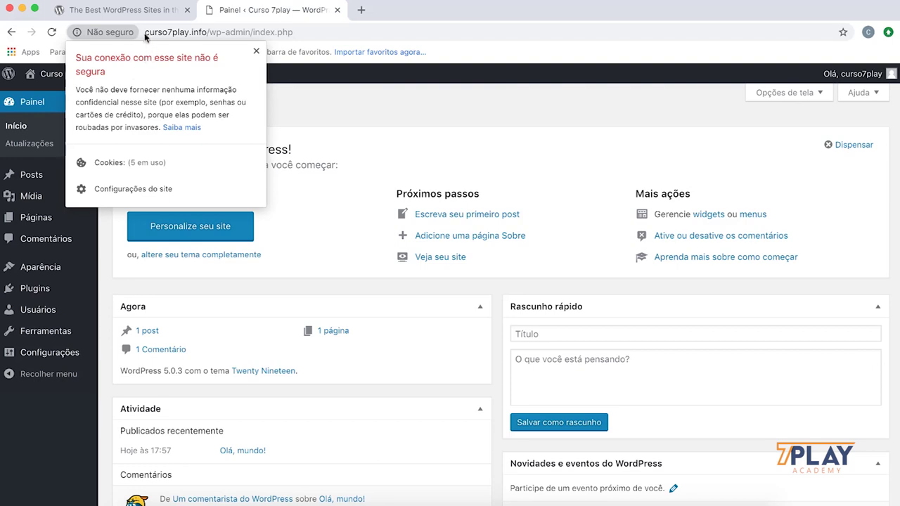
click(152, 11)
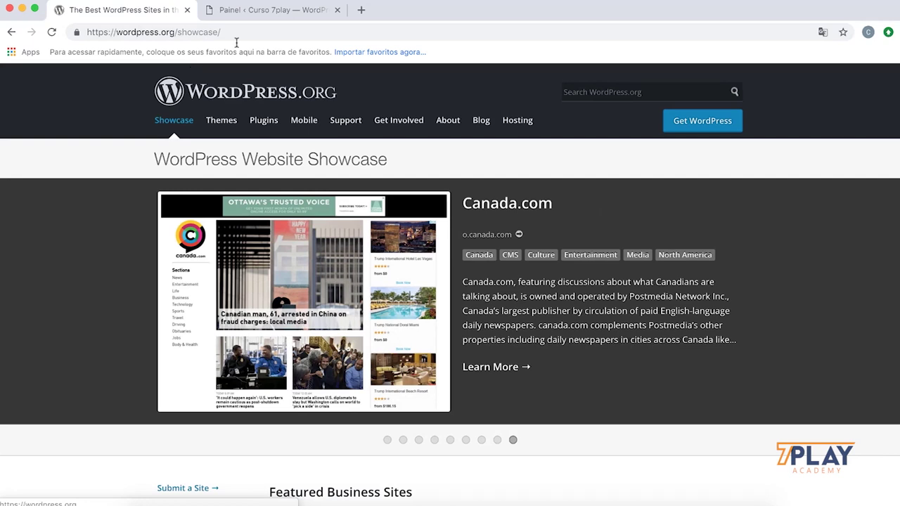
click(287, 12)
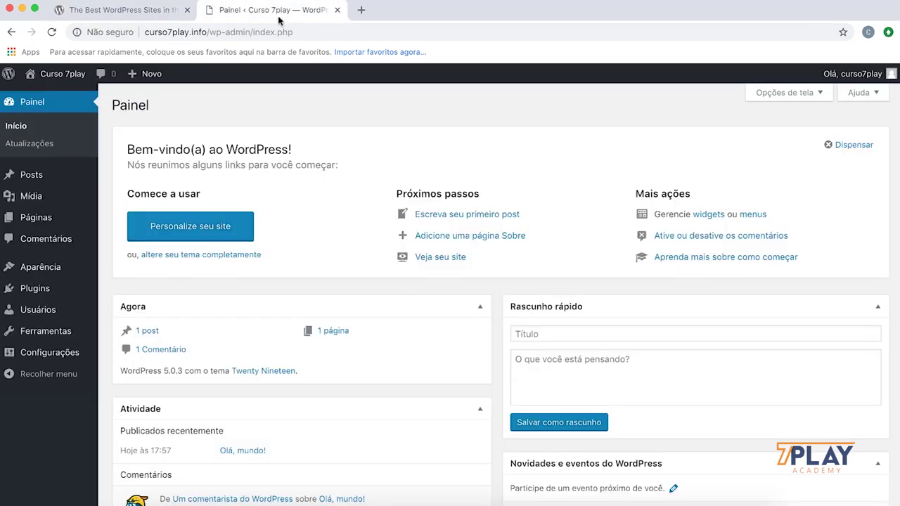
Step: In VPSSIM, return to the main menu and open Let's Encrypt option 24, choosing 1 then version 1
click(599, 501)
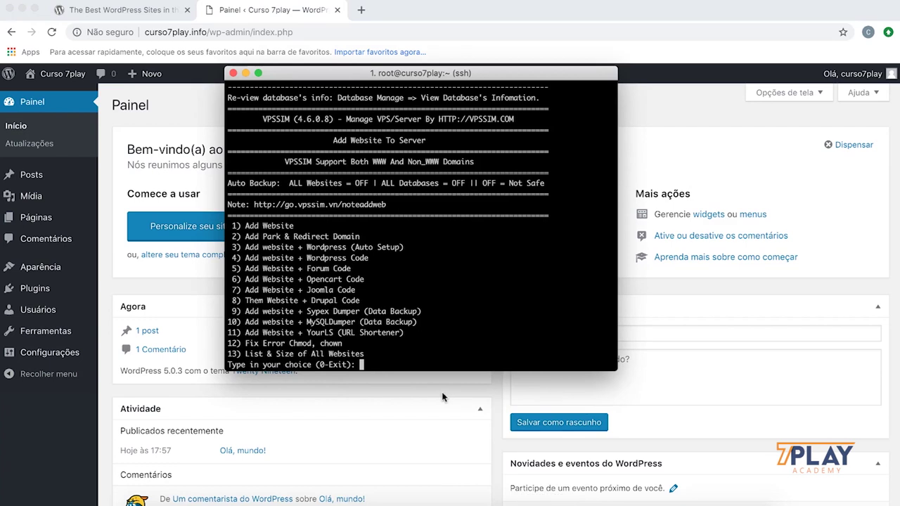
text(0)
key(Return)
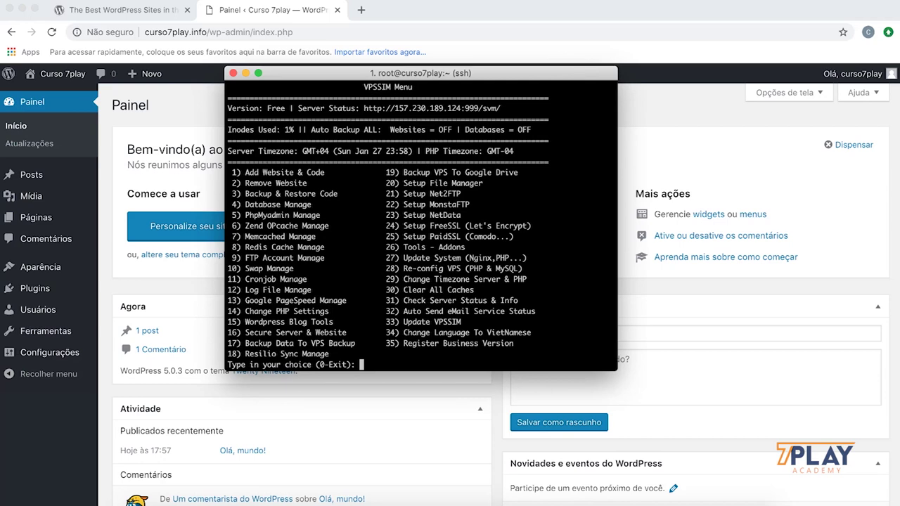
text(24)
key(Return)
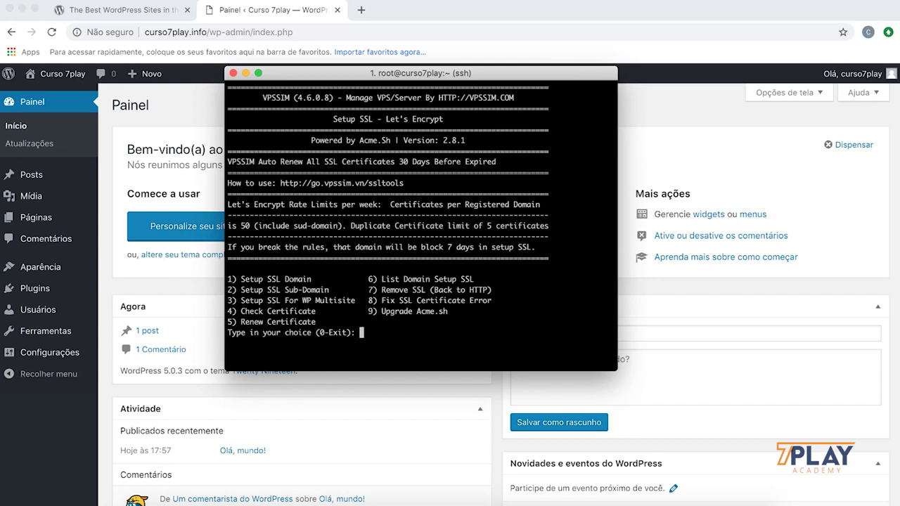
text(1)
key(Return)
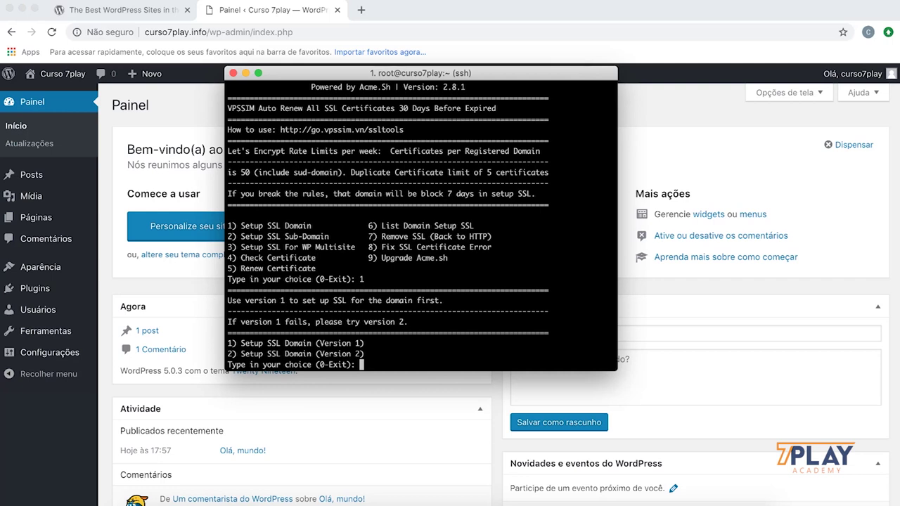
text(1)
key(Return)
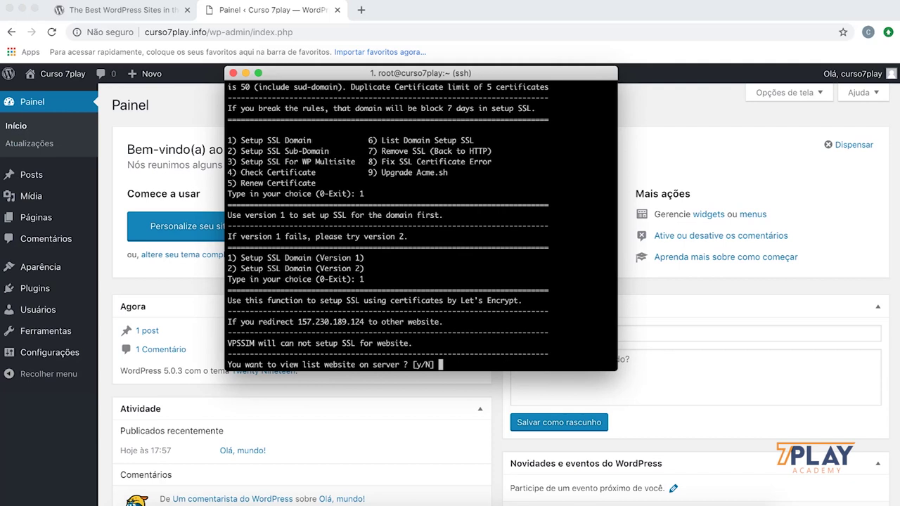
Step: Answer y to list the websites, then submit curso7play.info as the SSL domain
text(y)
key(Return)
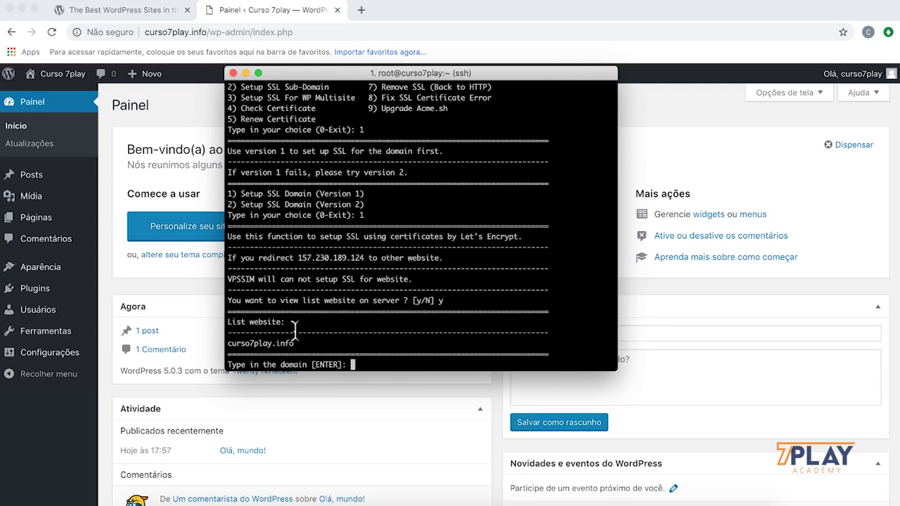
drag(229, 345, 322, 347)
key(super+c)
click(364, 366)
key(super+v)
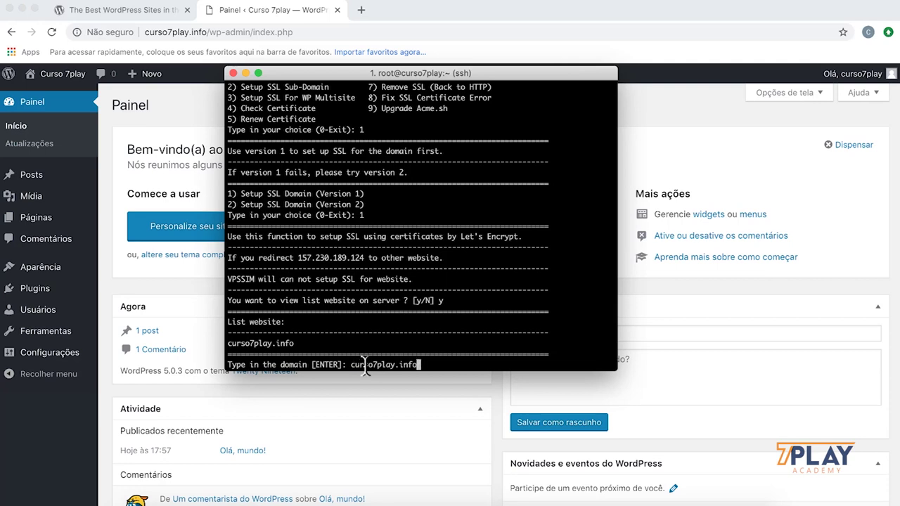
key(Return)
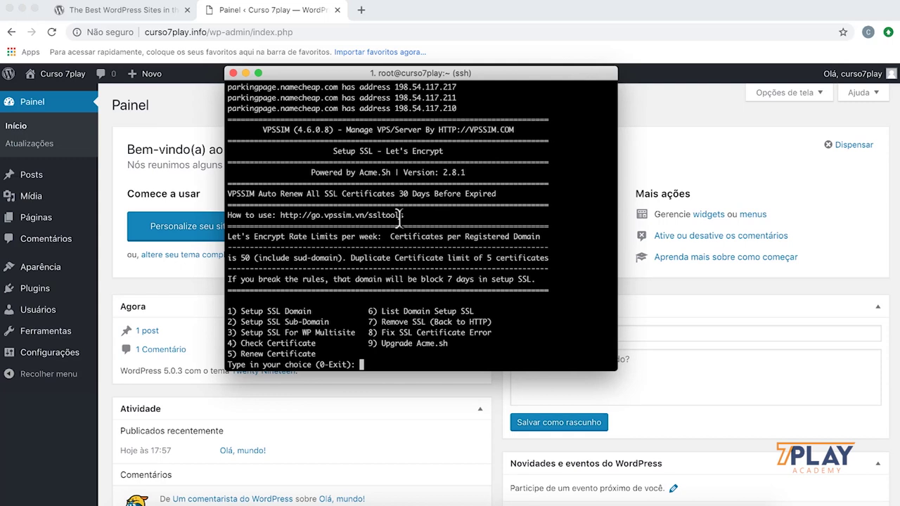
Step: Scroll through the DNS check output and highlight the message about the different IP
scroll(398, 224, up, 3)
scroll(398, 227, down, 3)
scroll(398, 231, up, 4)
scroll(398, 231, down, 4)
scroll(398, 231, up, 6)
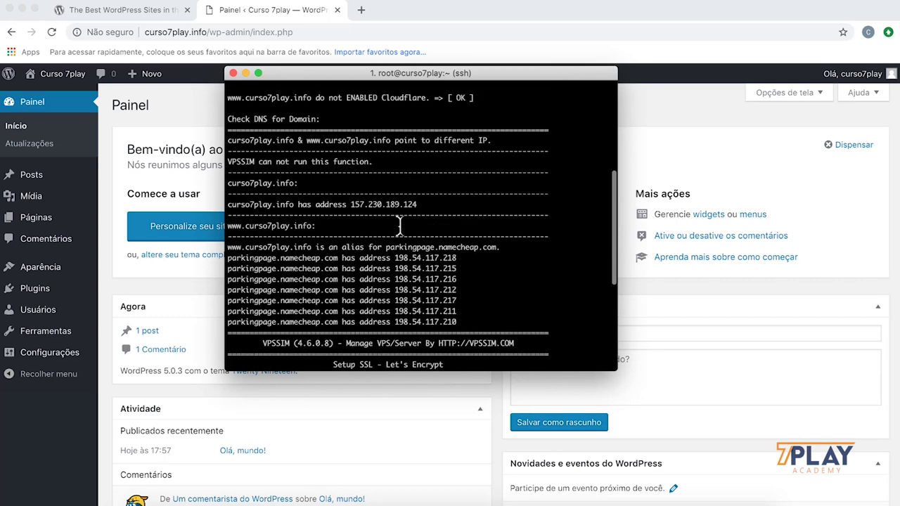
scroll(400, 226, up, 1)
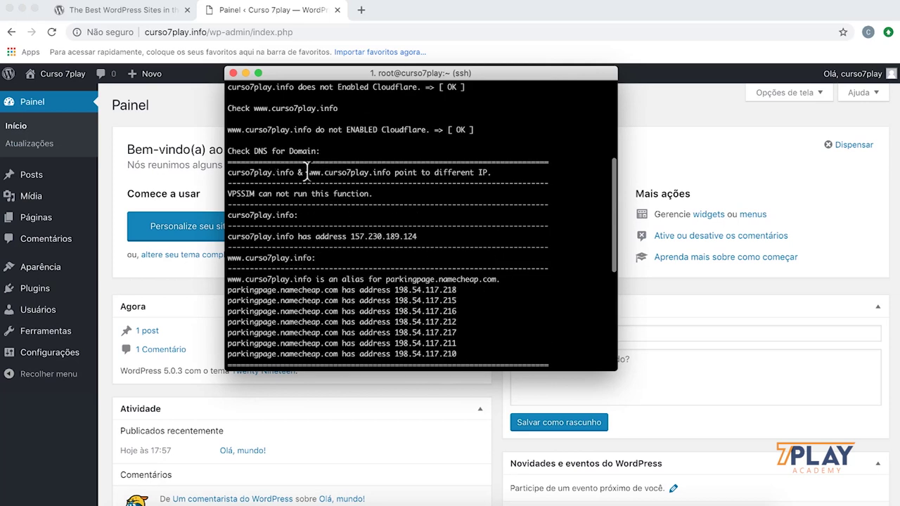
drag(424, 172, 490, 174)
scroll(465, 209, down, 8)
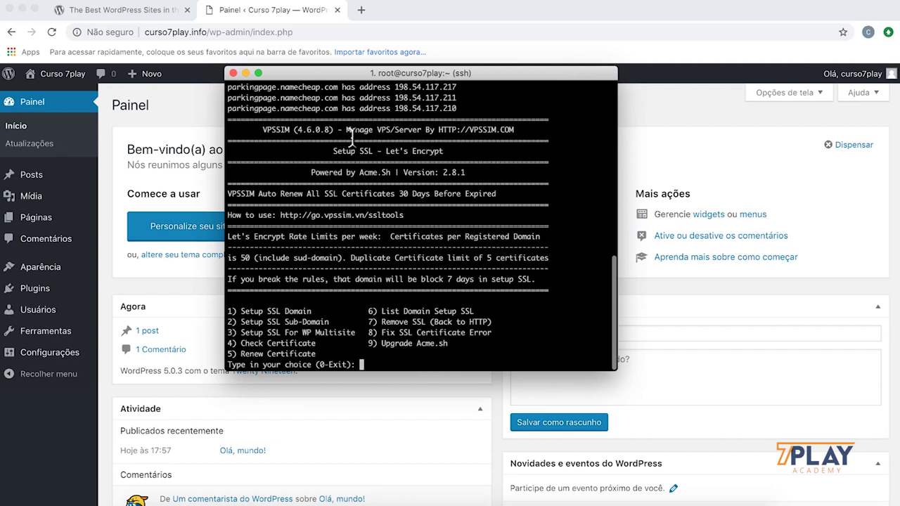
Step: Glance at the WordPress dashboard, then enter 0 in VPSSIM to exit the SSL menu
click(272, 17)
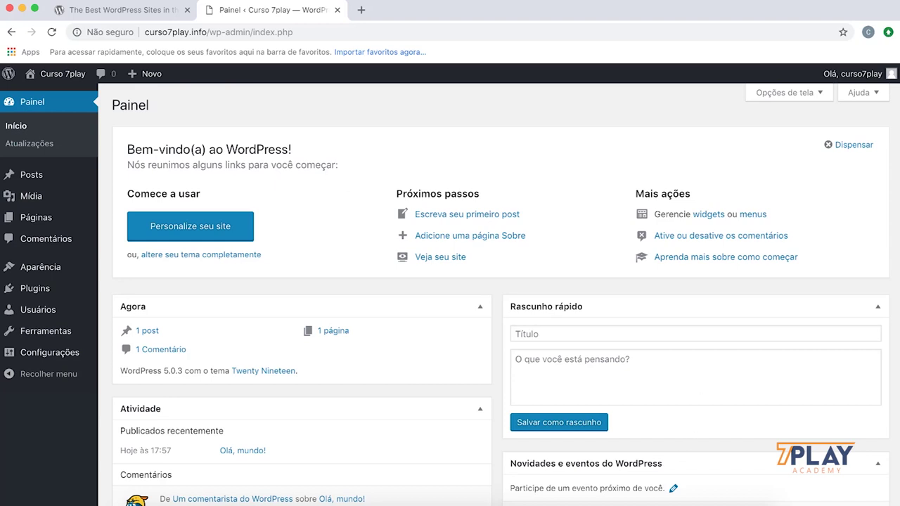
click(598, 502)
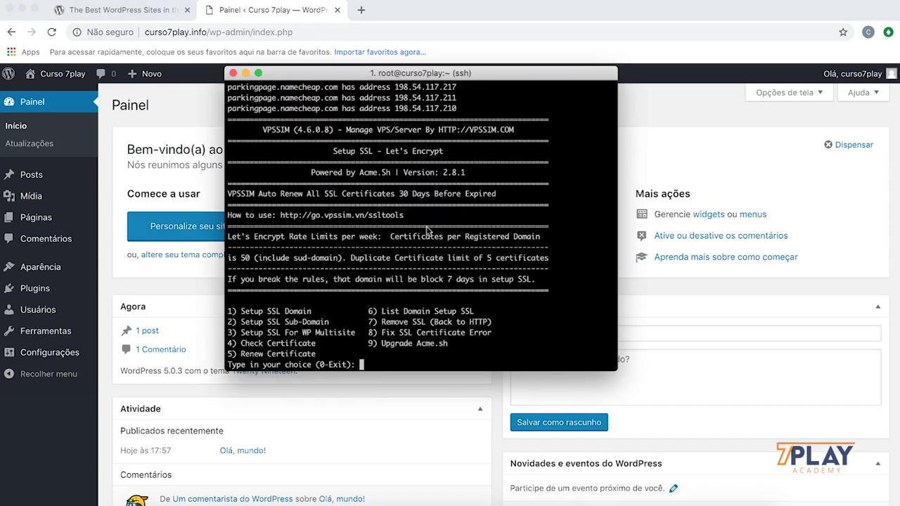
text(0)
key(Return)
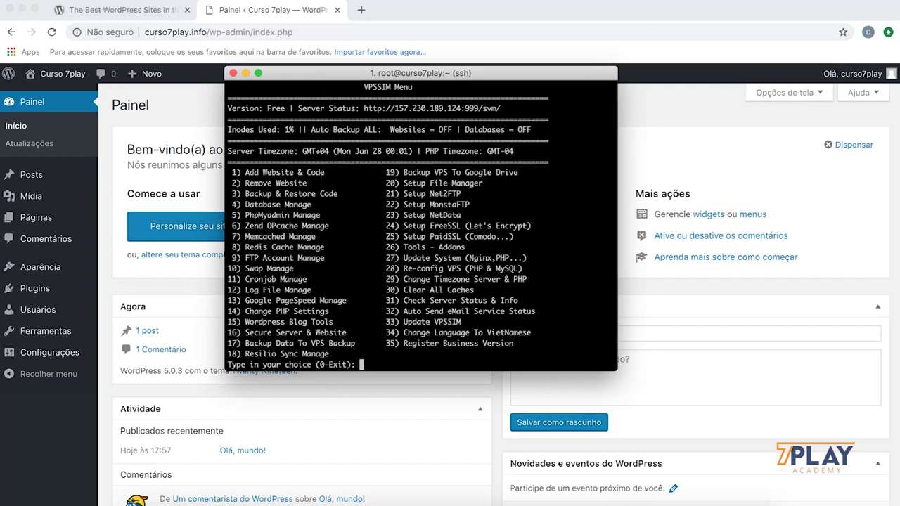